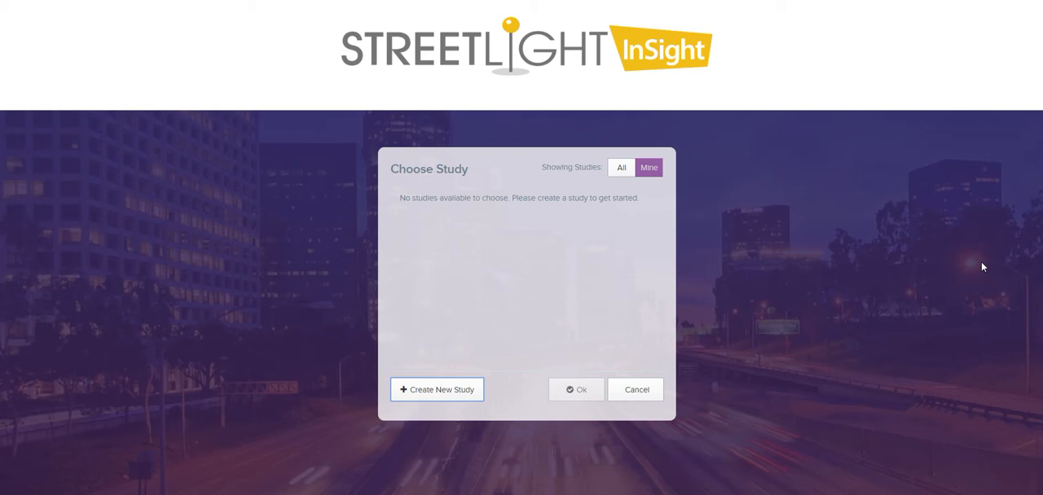
- Start creating a new study and set its study type to Request for Proposal
left_click(438, 397)
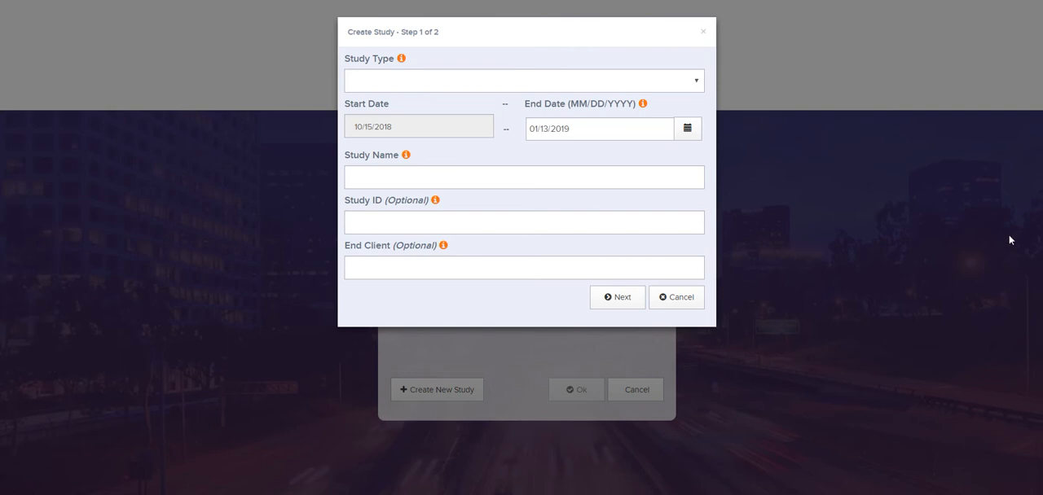
left_click(691, 85)
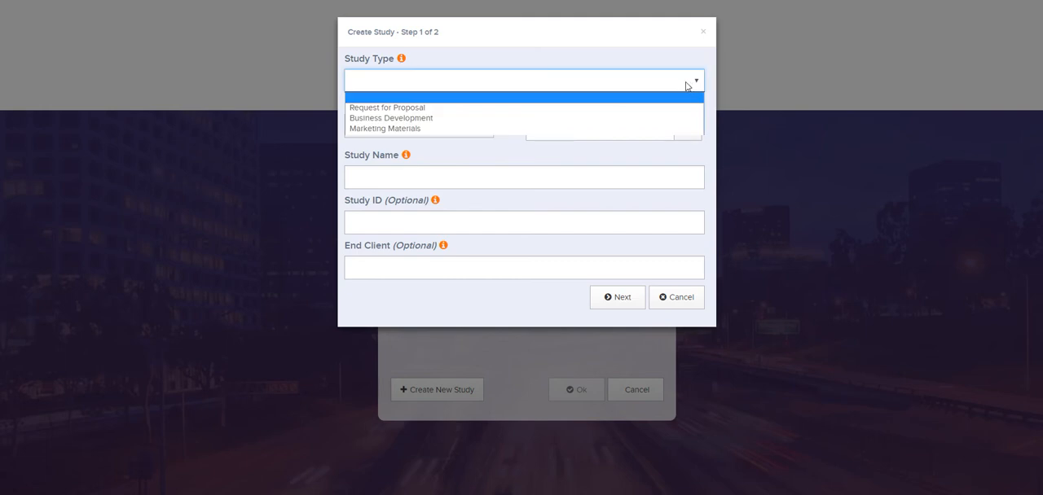
left_click(487, 115)
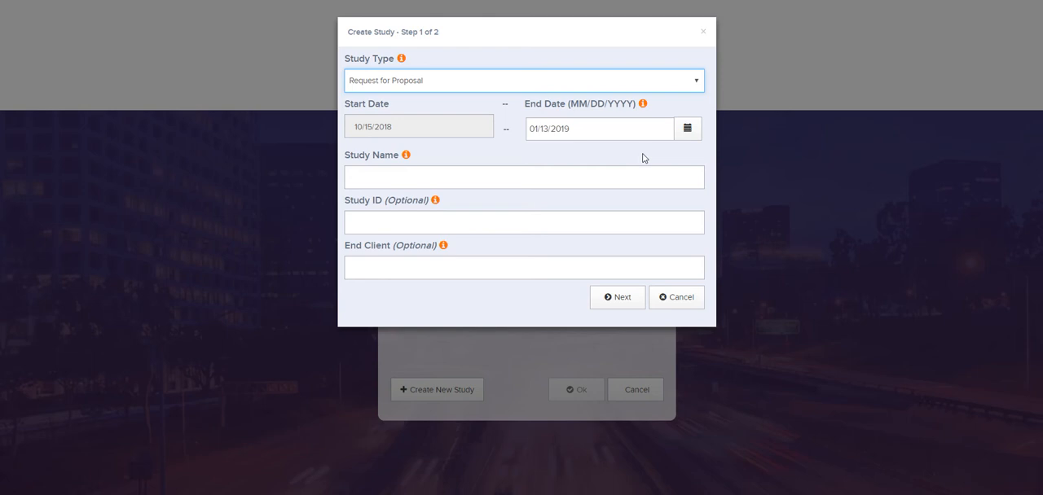
- Set the study's end date to 12/01/2018
left_click(683, 129)
left_click(530, 156)
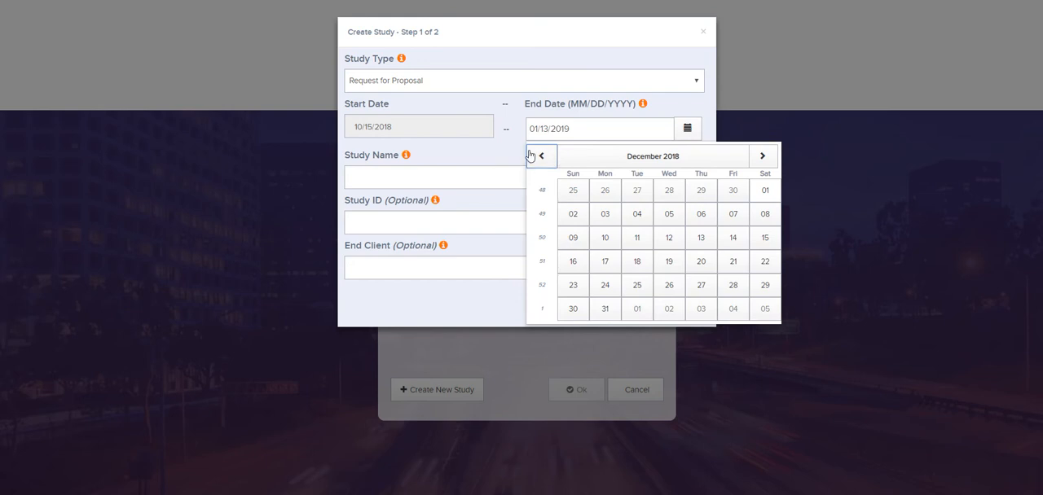
left_click(530, 156)
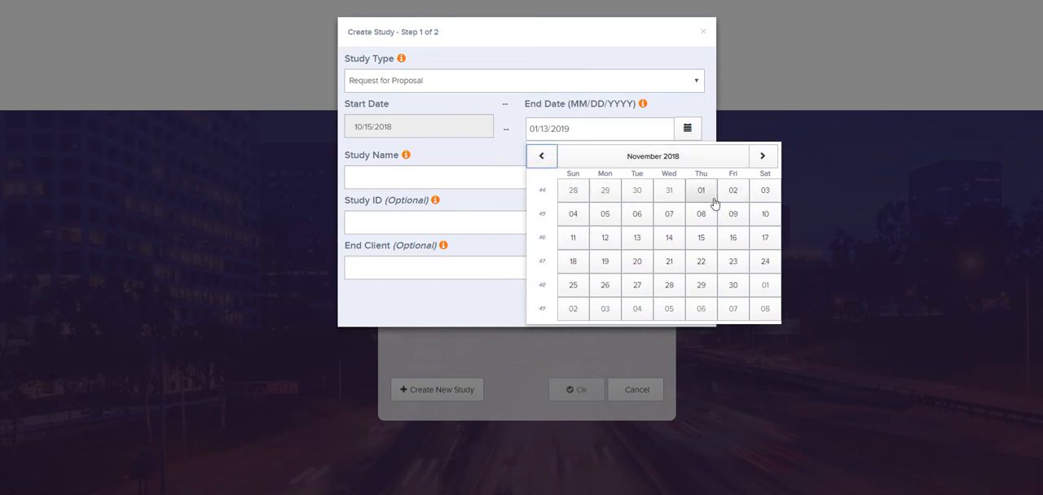
left_click(762, 156)
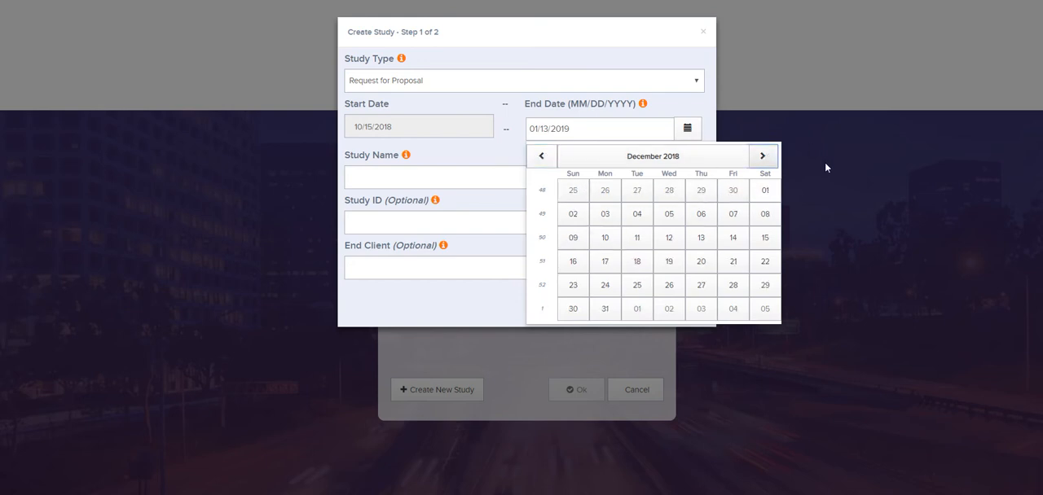
left_click(766, 192)
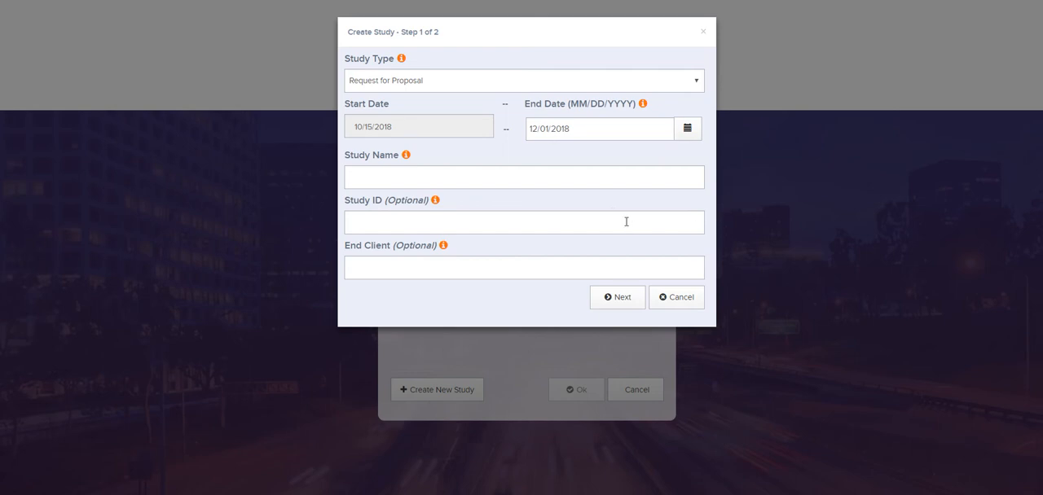
- Name the study Stockton Project and continue to the study area setup
left_click(511, 175)
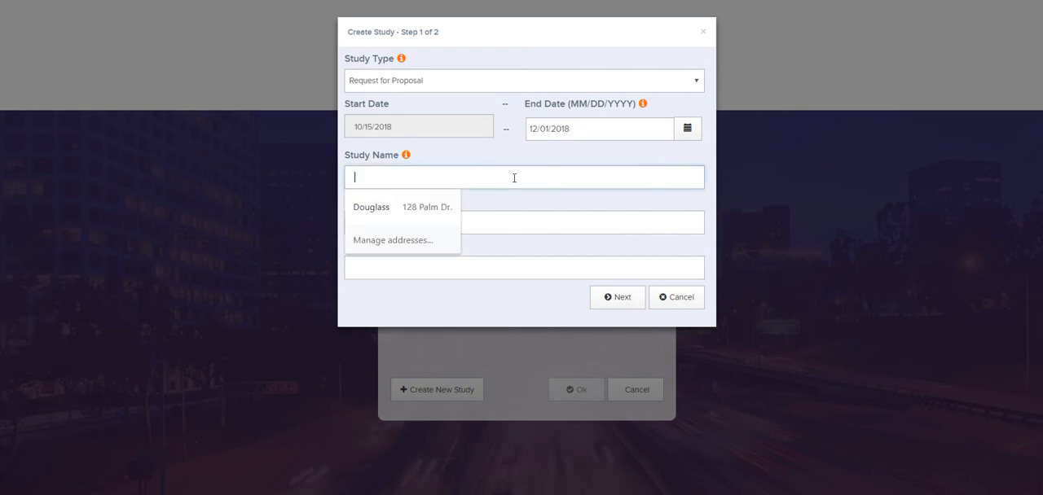
type("Stocke")
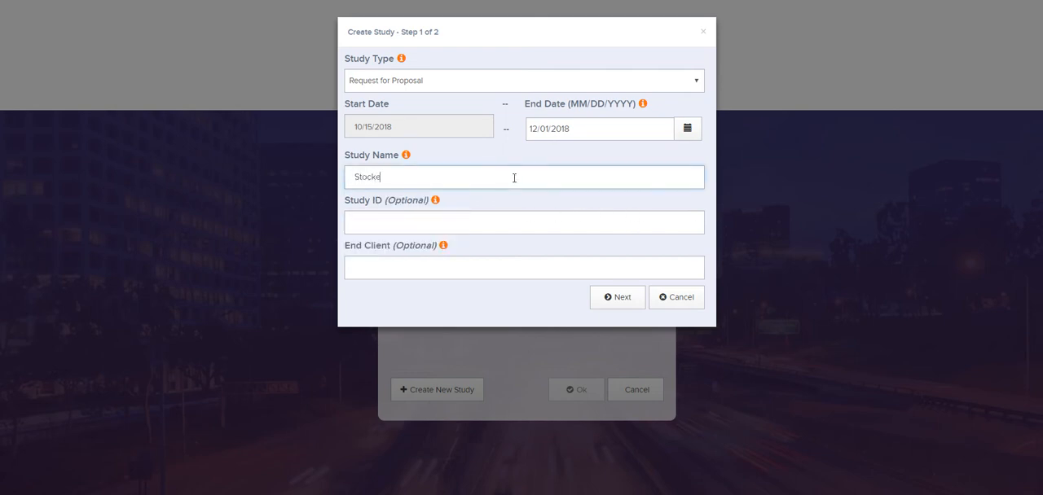
type("on Project")
left_click(620, 308)
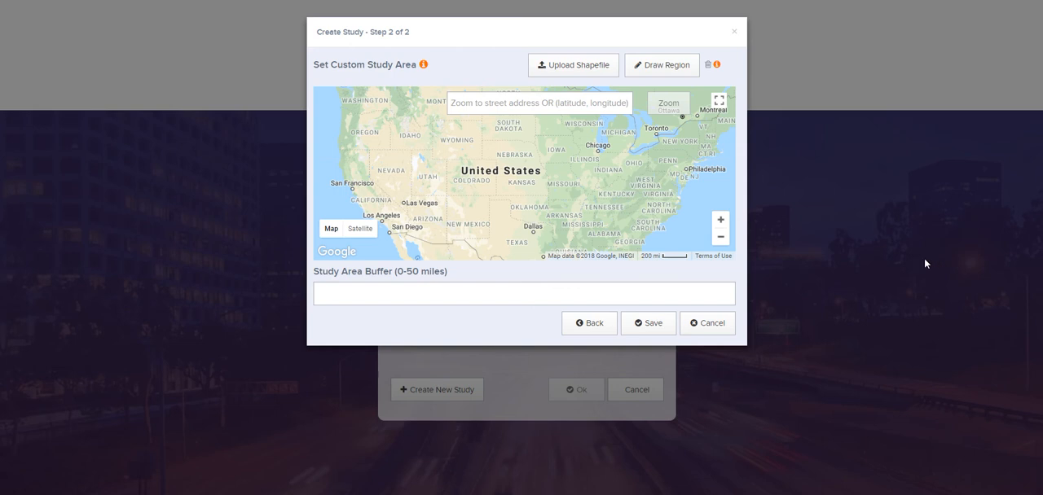
- Begin drawing a custom study region and locate Stockton on the map
left_click(660, 70)
left_click(486, 103)
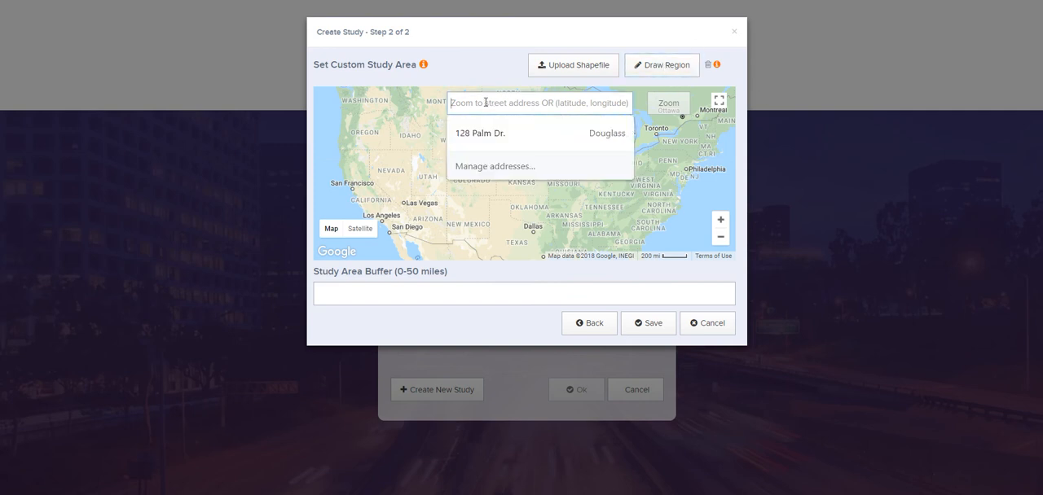
type("Stockton")
key("Return")
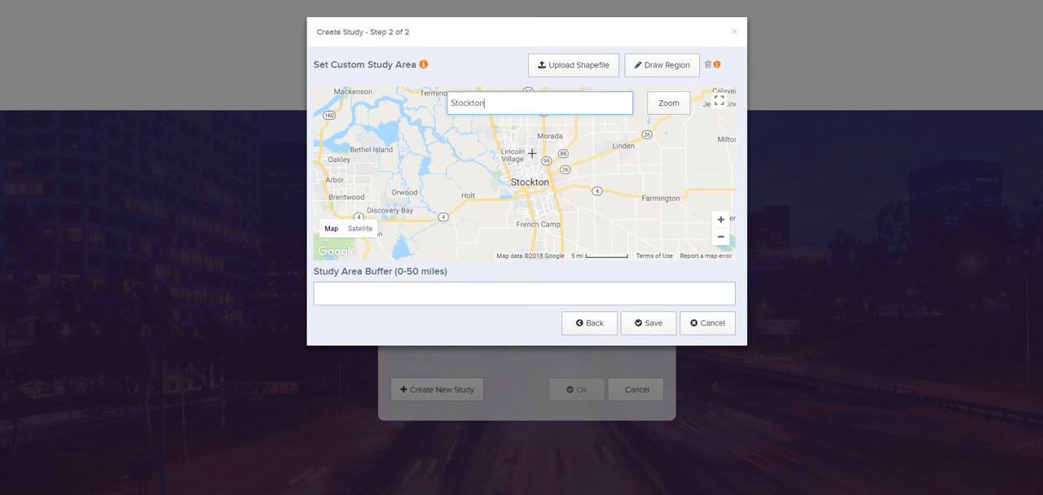
- Outline a closed eleven-point study area polygon around Stockton, enclosing Morada, Lincoln Village and French Camp
left_click(481, 142)
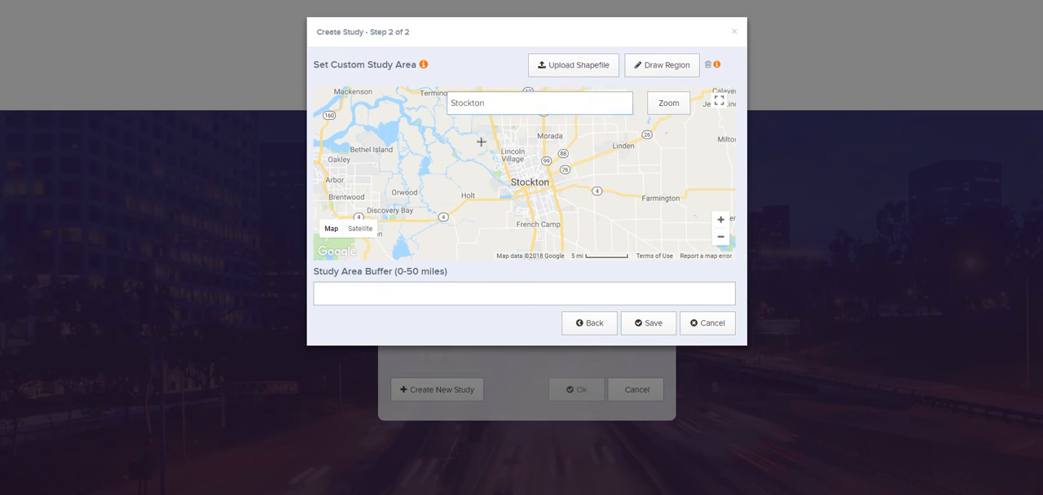
left_click(479, 140)
left_click(503, 129)
left_click(534, 124)
left_click(560, 124)
left_click(582, 160)
left_click(585, 210)
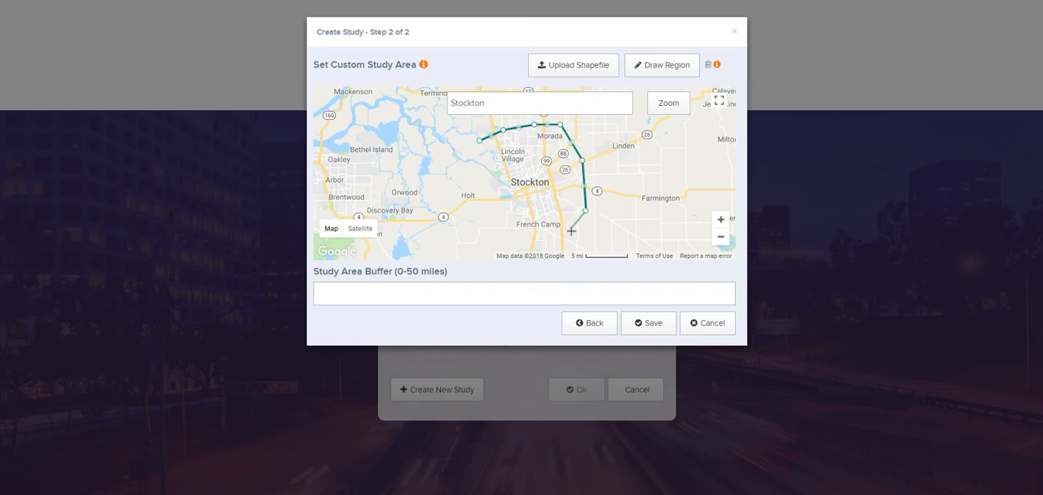
left_click(569, 230)
left_click(538, 244)
left_click(509, 242)
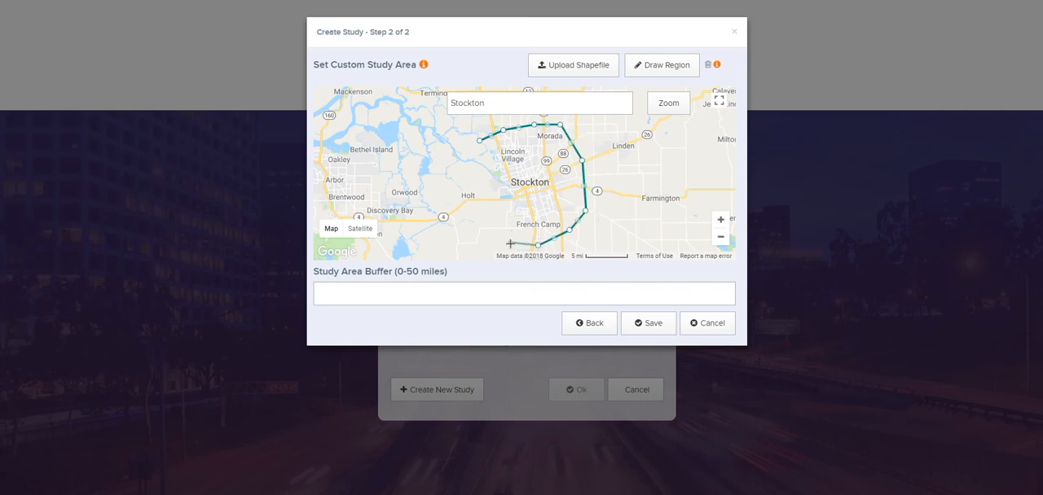
left_click(483, 210)
left_click(474, 163)
left_click(479, 140)
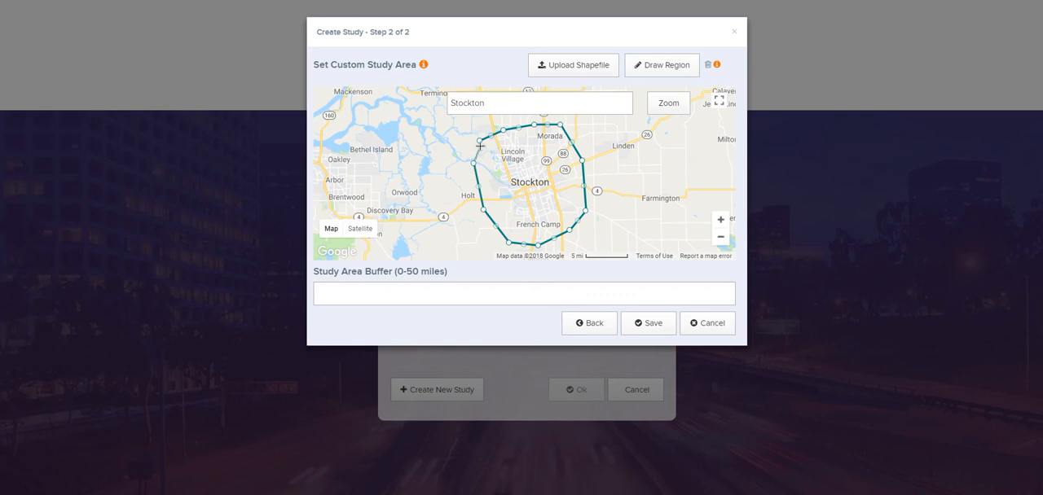
left_click(479, 141)
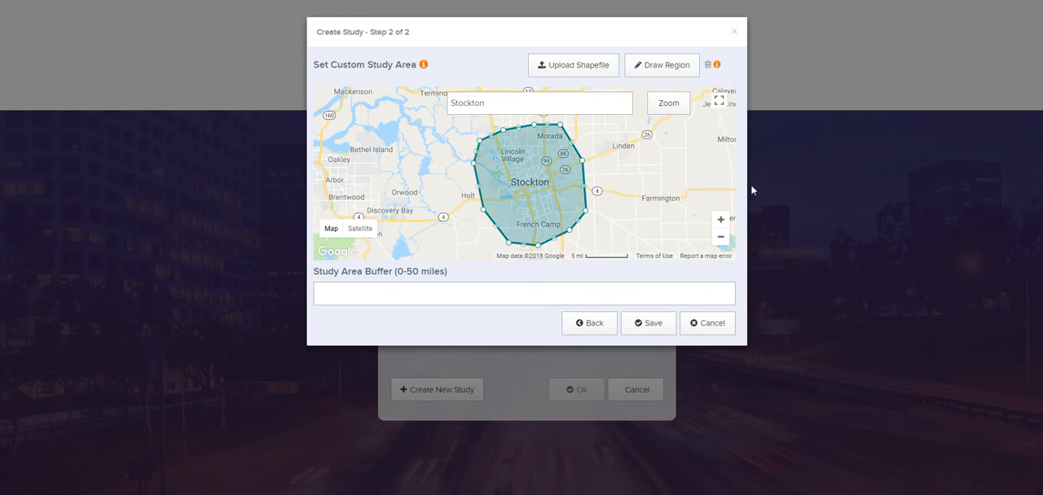
- Set the study area buffer to 2 miles and save the study
left_click(395, 298)
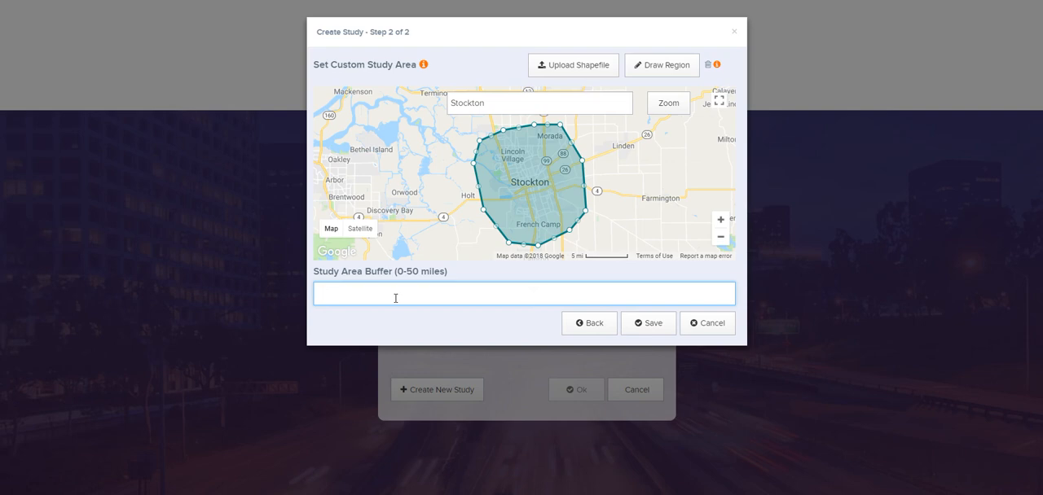
type("2")
left_click(664, 324)
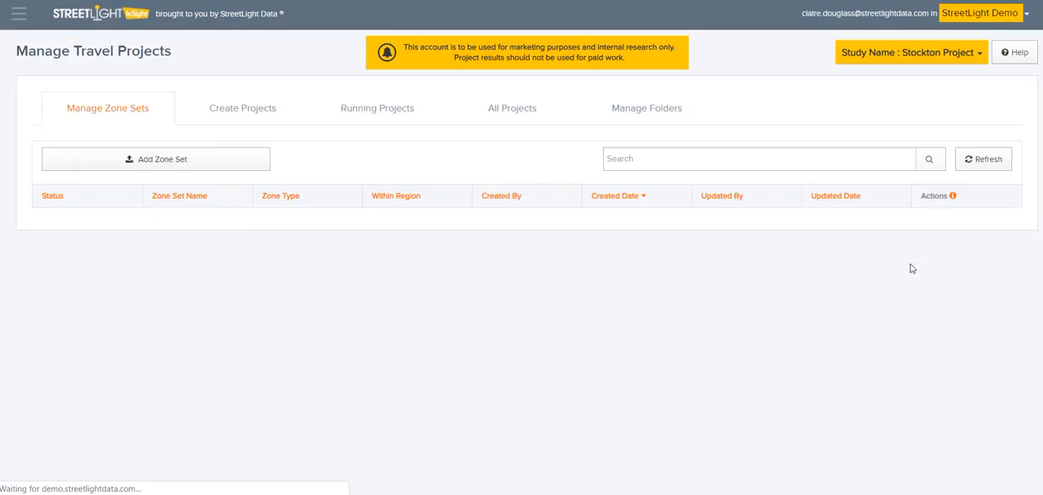